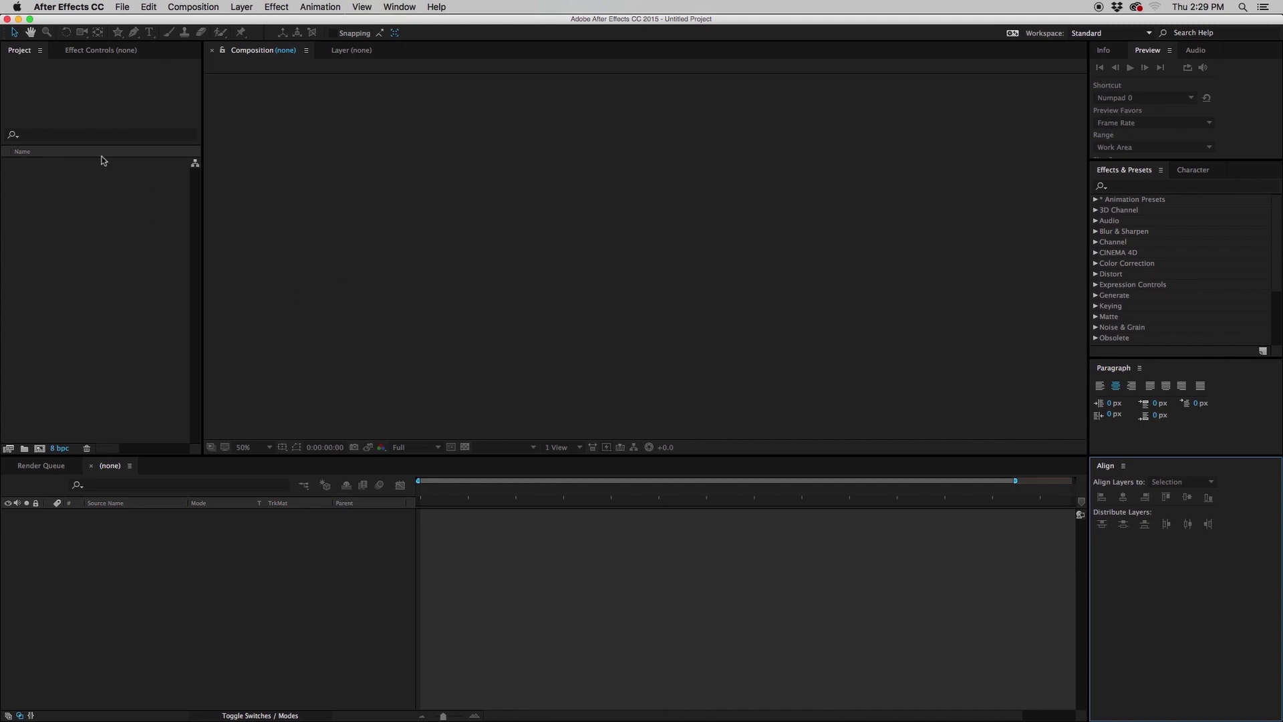
Show the Effect Controls tab in front of the Project panel in the left-hand group.
click(85, 258)
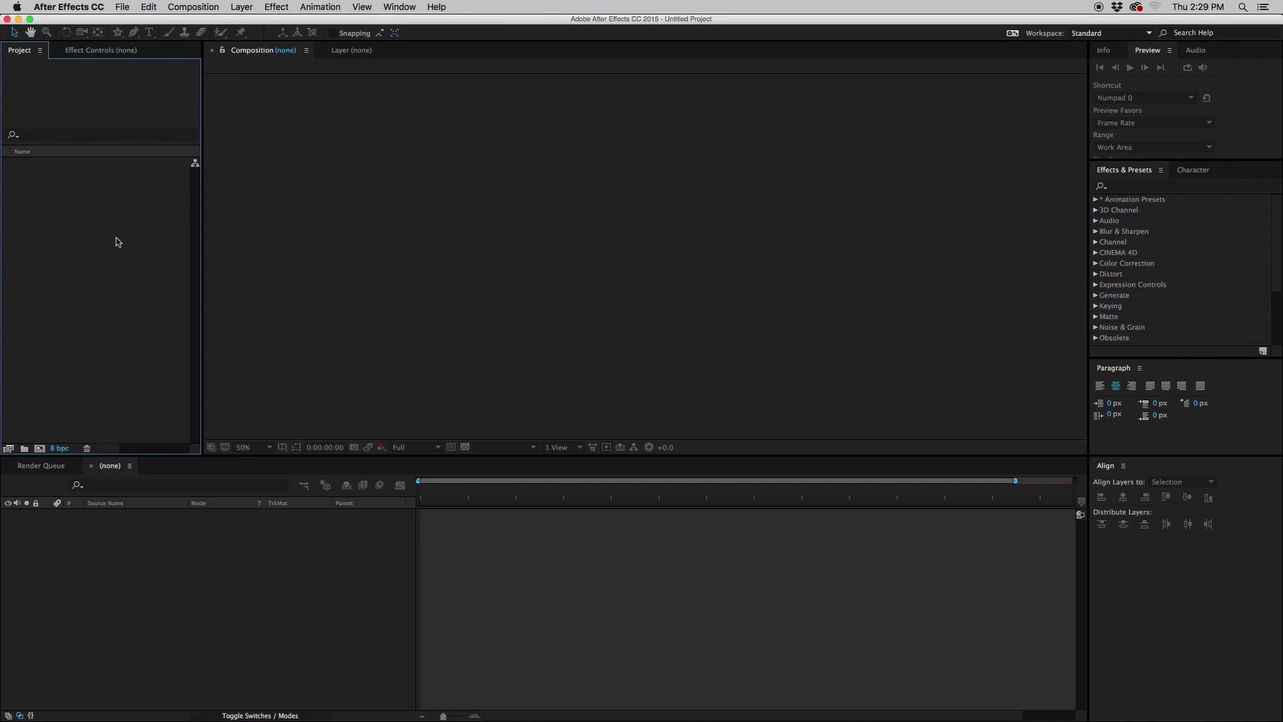
click(106, 50)
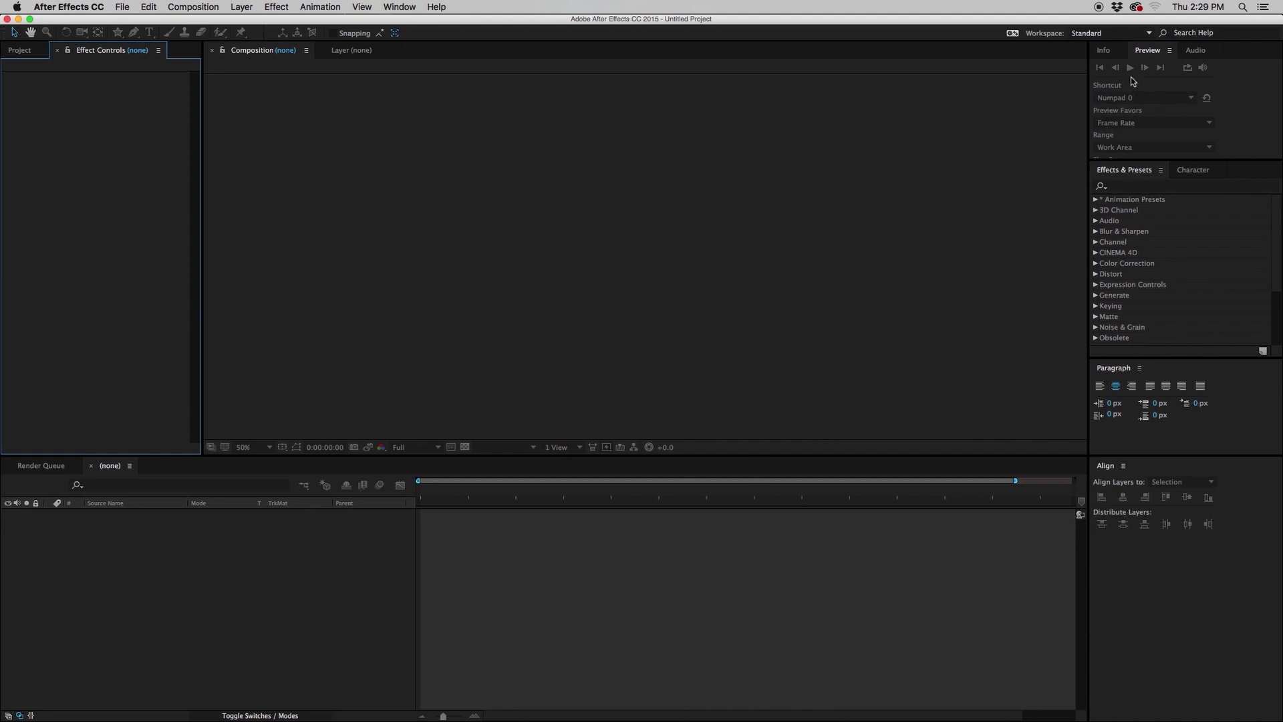
click(1234, 137)
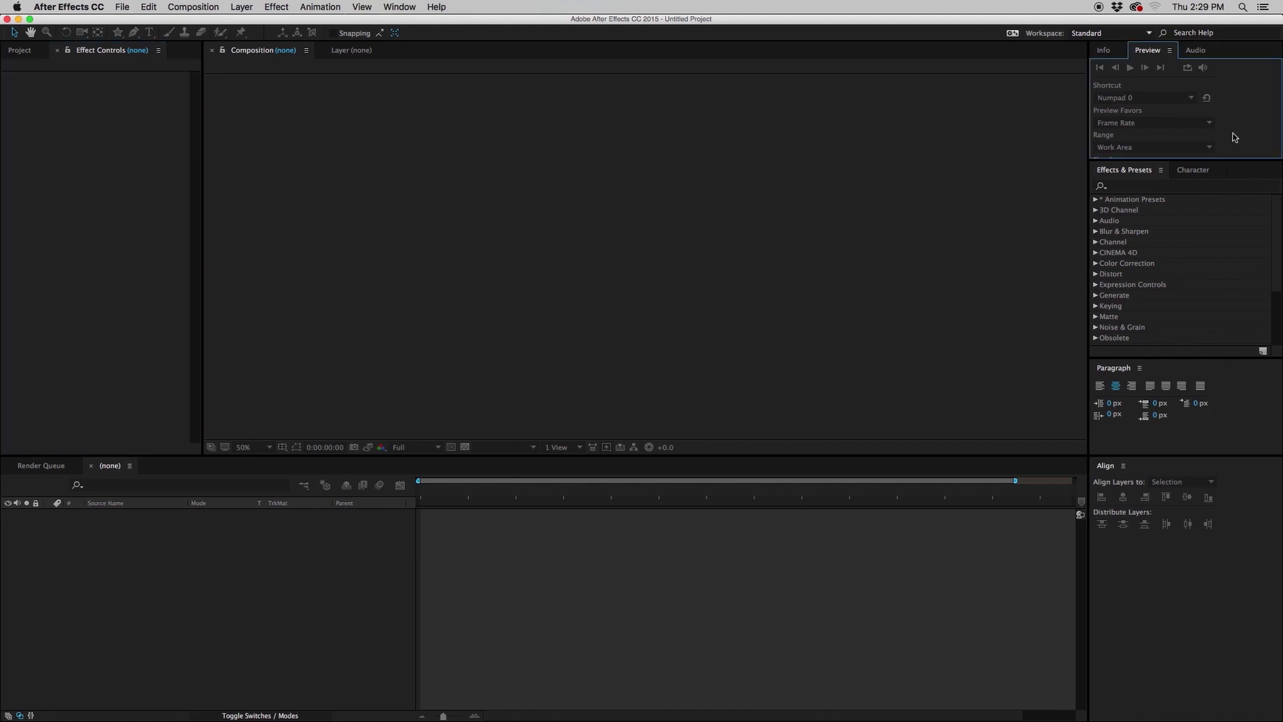
click(1116, 34)
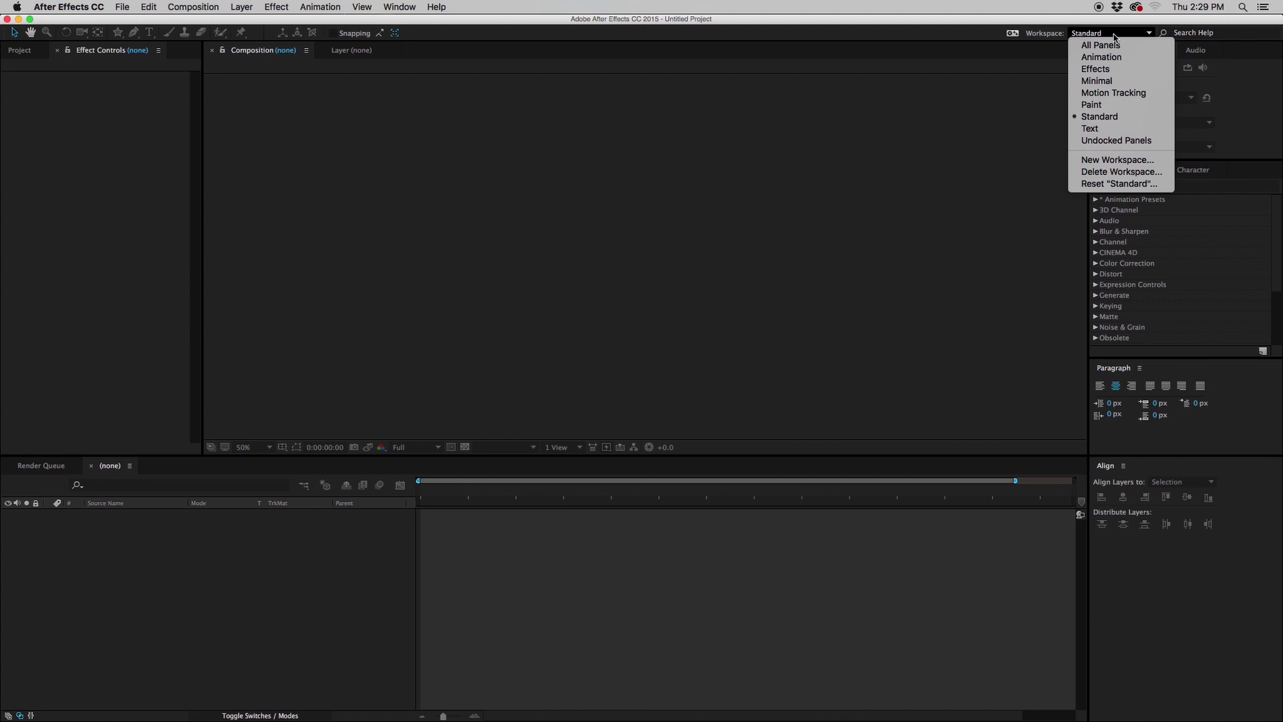
click(1113, 45)
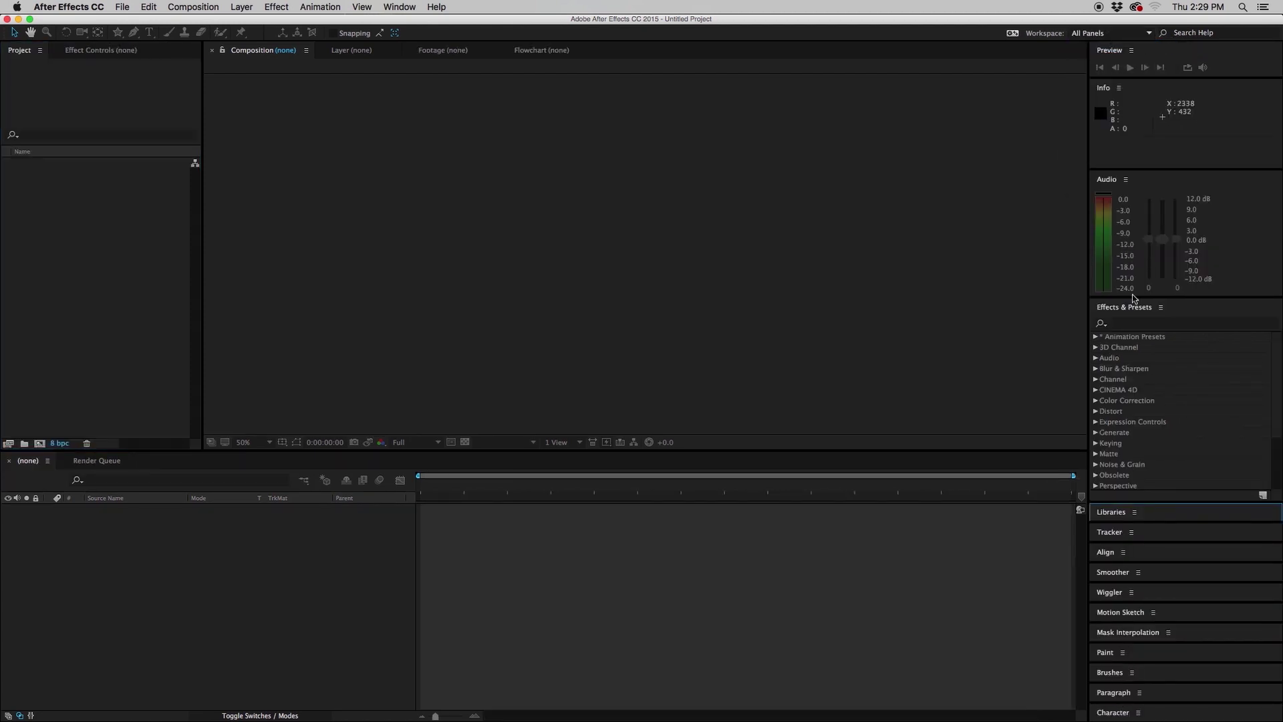
click(1113, 33)
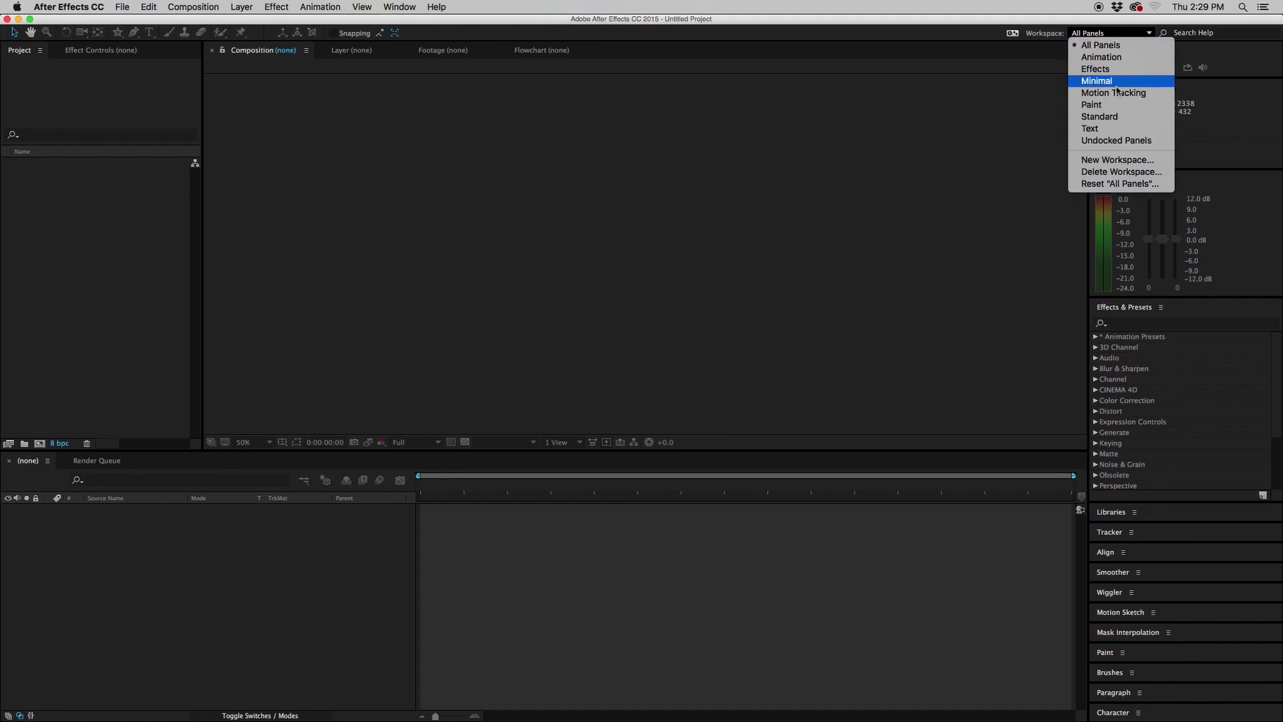
click(1114, 117)
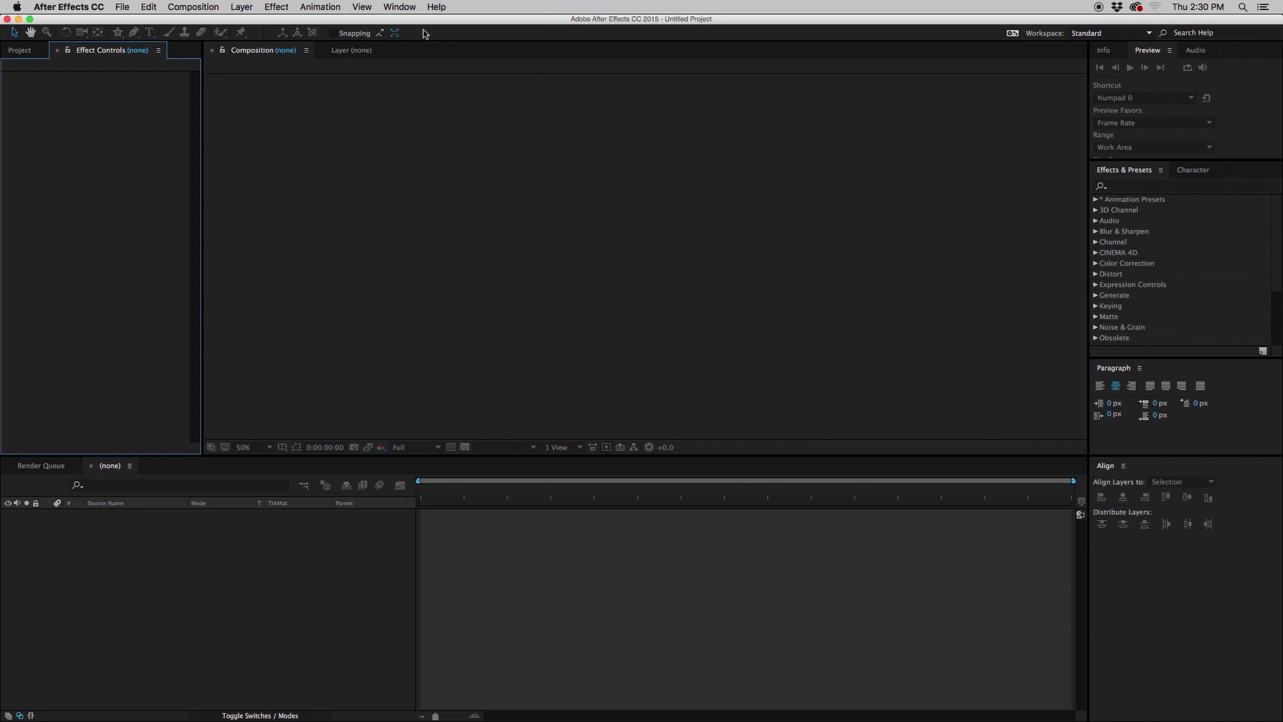
Enlarge the Preview panel downward until its Play From option is visible.
click(401, 8)
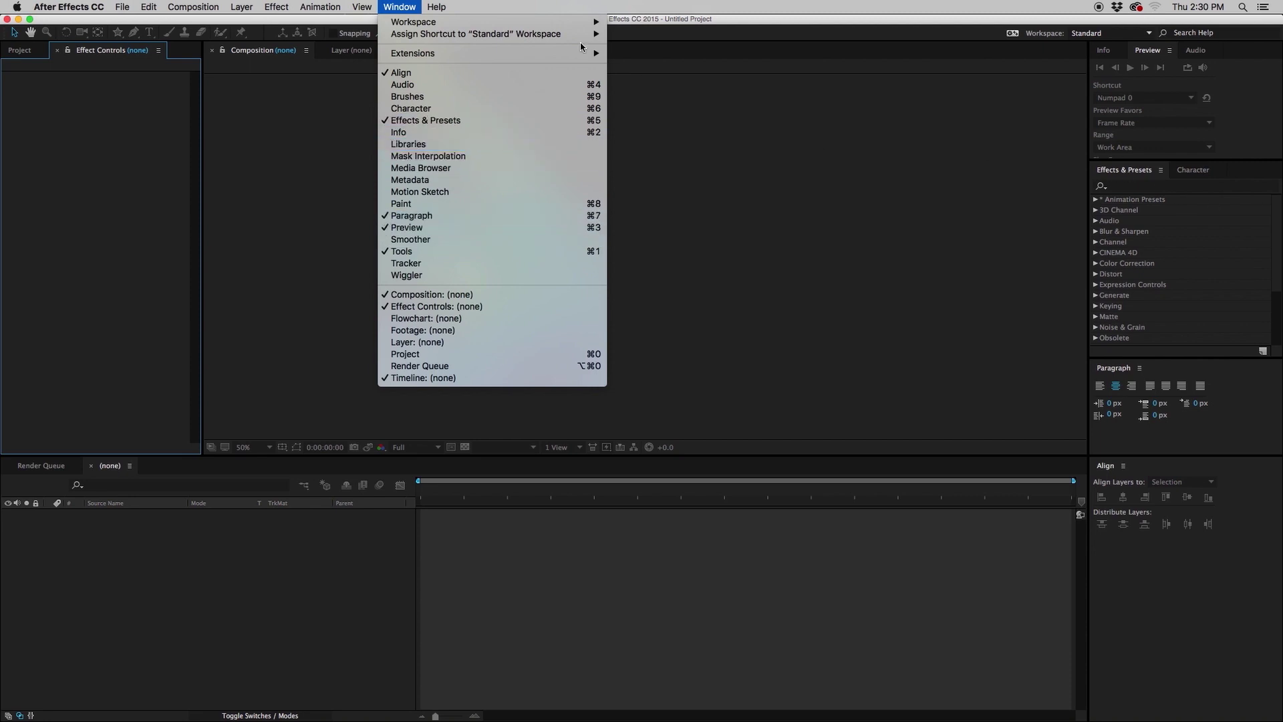
click(396, 6)
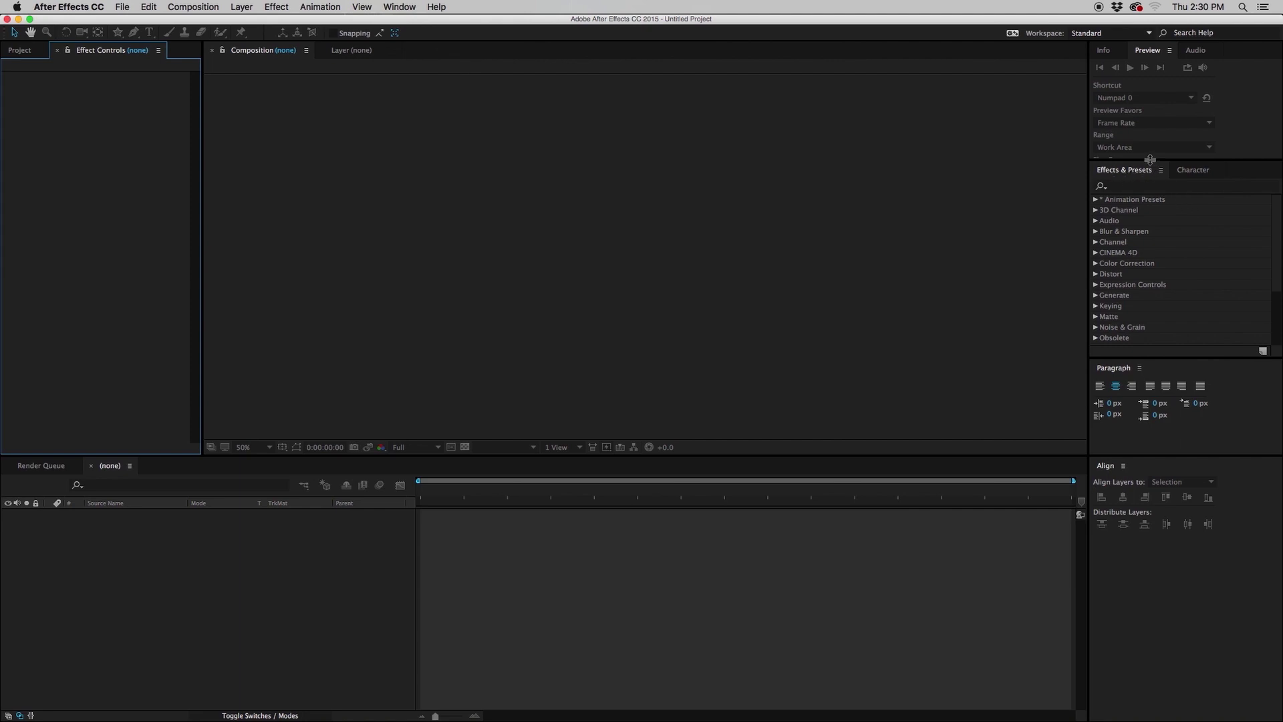
drag(1150, 160, 1137, 184)
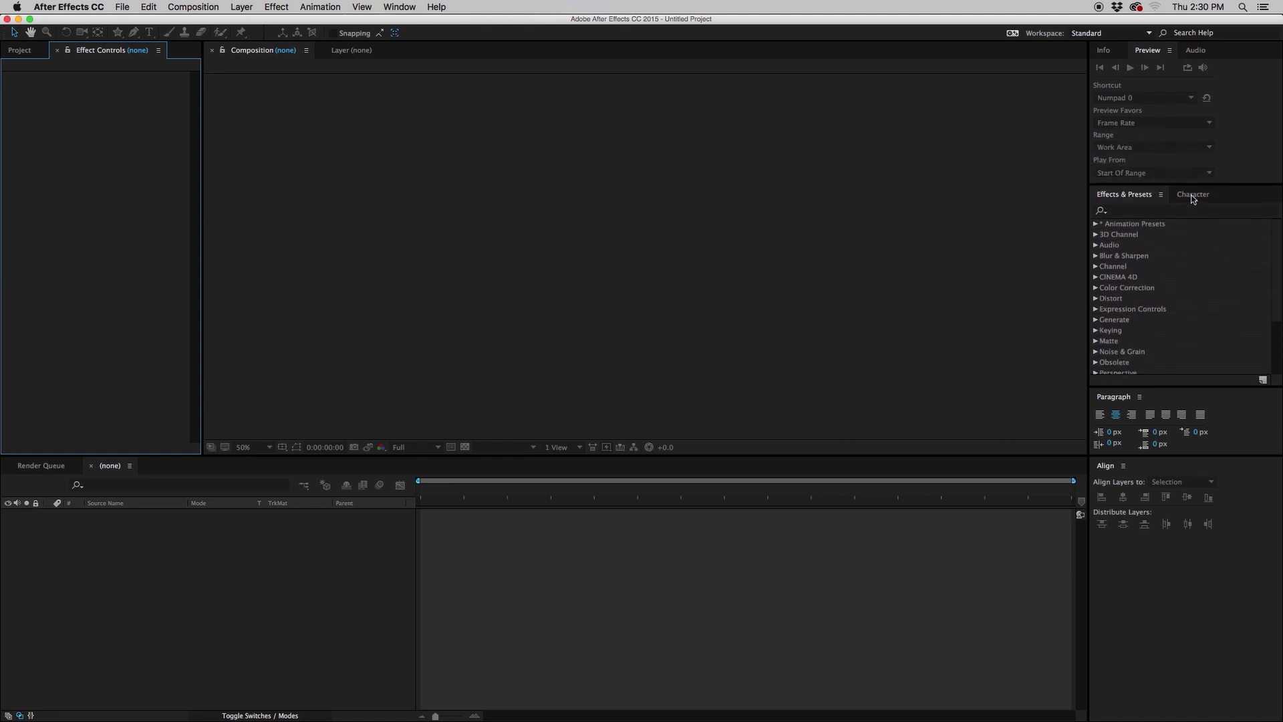
Undock Character into its own panel and dock Paragraph beside Effects & Presets.
click(1193, 195)
drag(1193, 197, 1097, 253)
click(1169, 308)
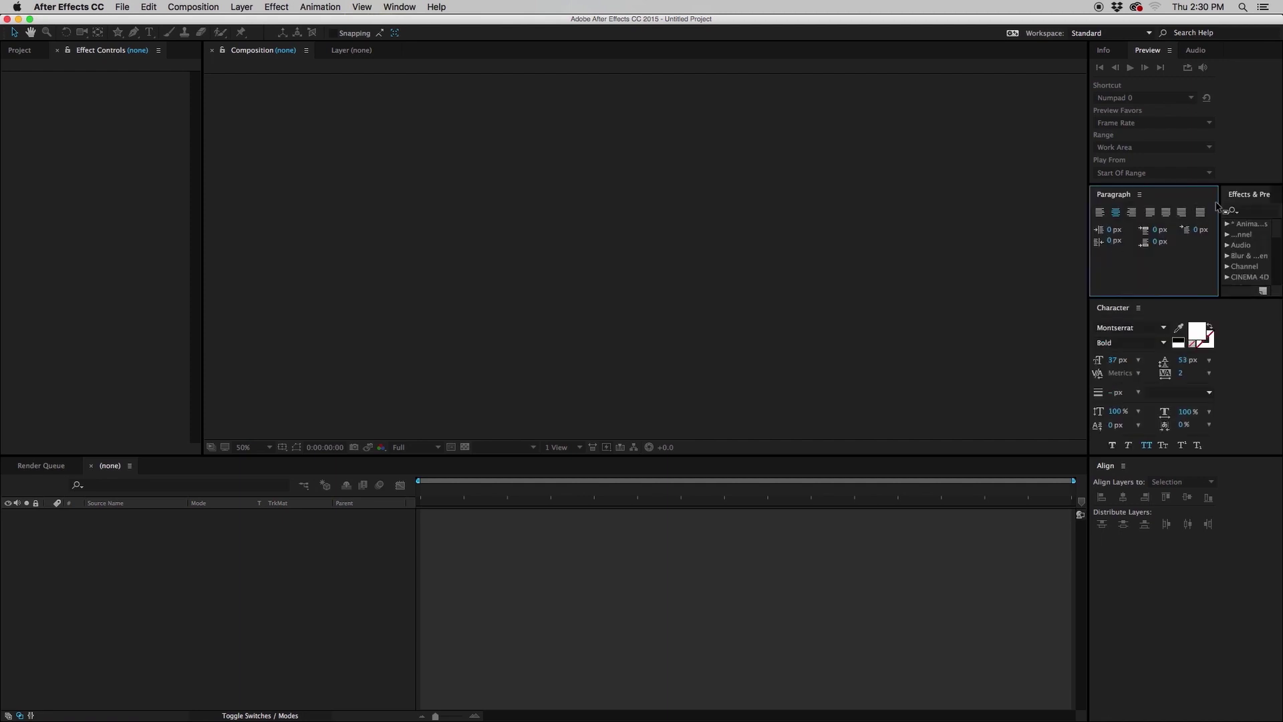
click(1112, 197)
drag(1112, 197, 1163, 291)
Move Effects & Presets into its own panel below Paragraph and shrink it.
click(1182, 195)
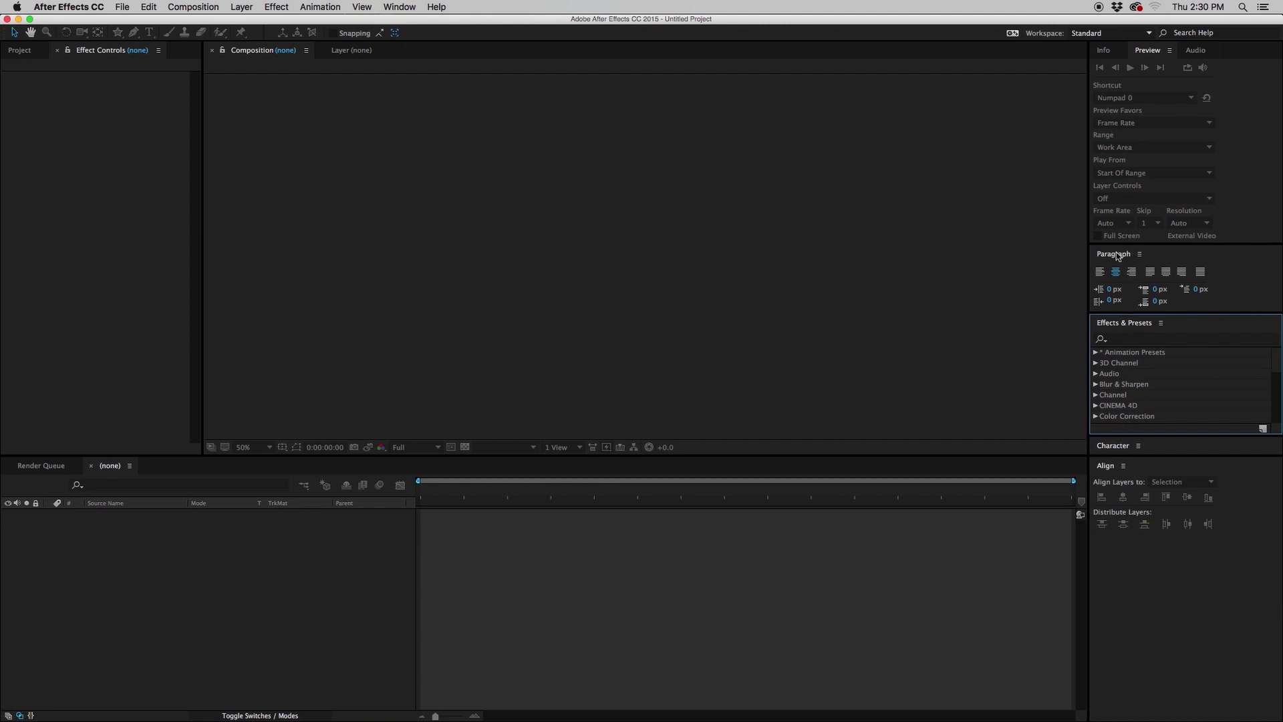
drag(1123, 319, 1165, 309)
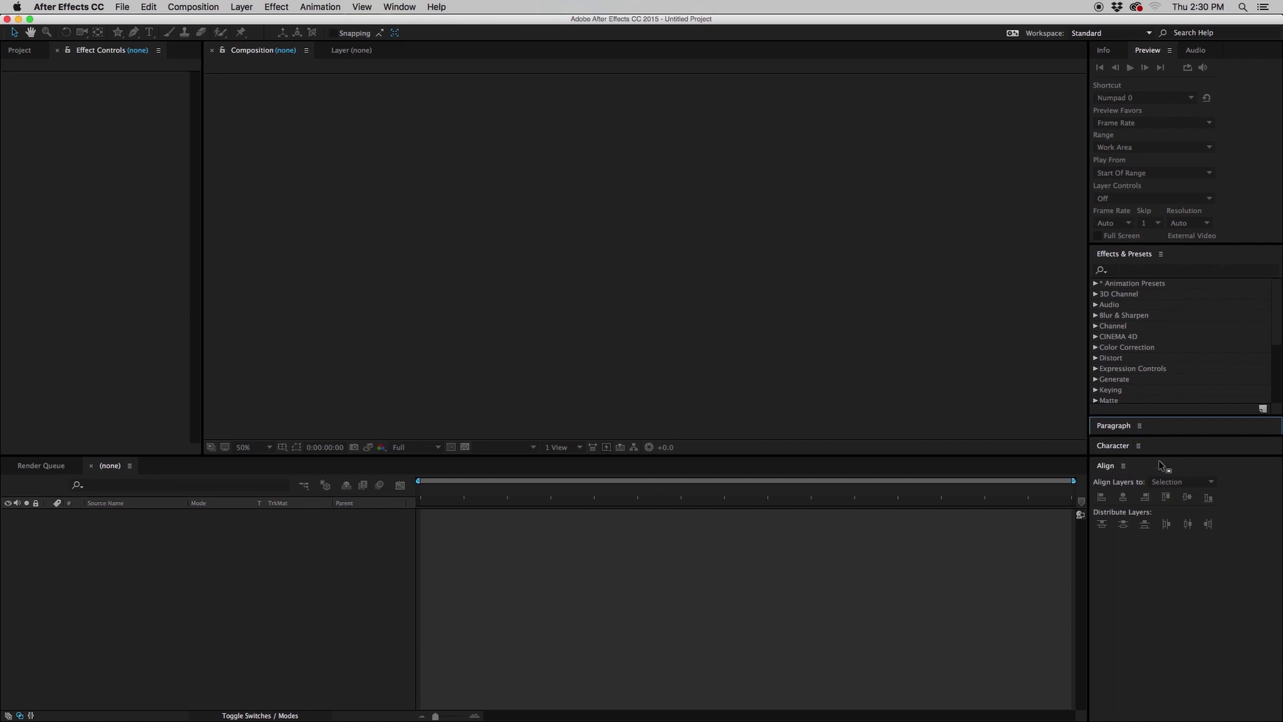
drag(1156, 420, 1152, 327)
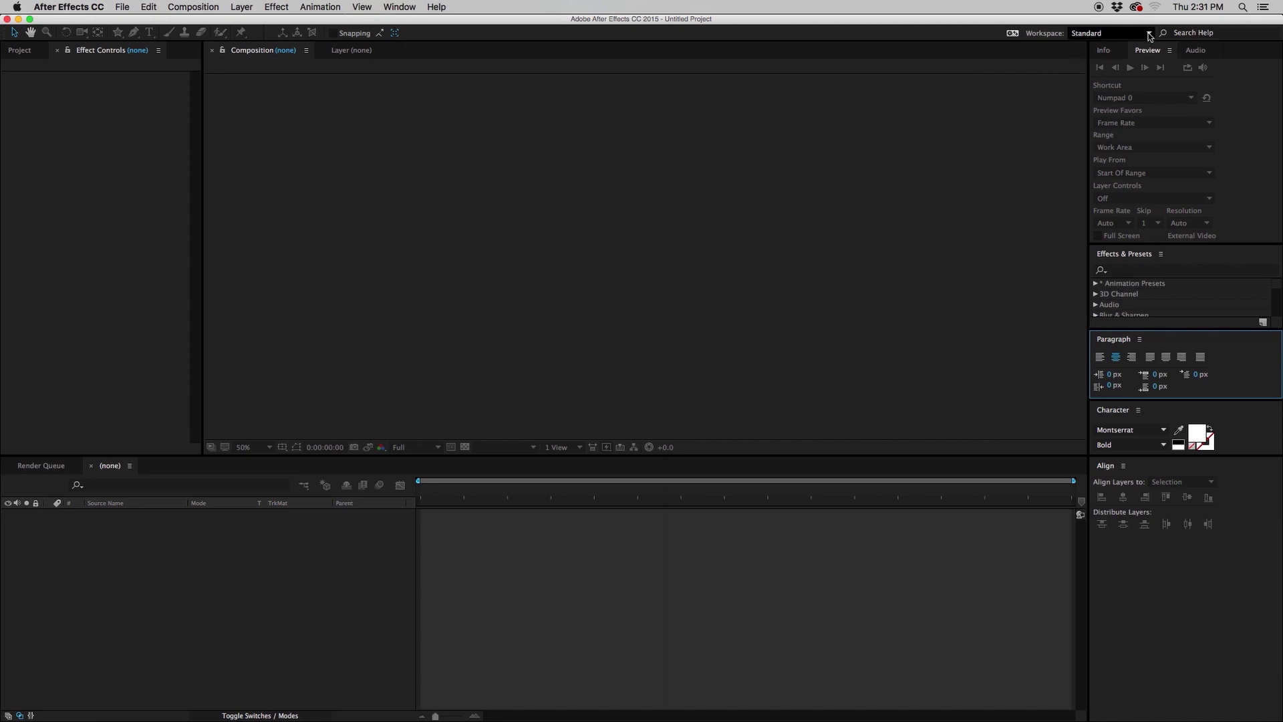
Resize Effects & Presets and Paragraph, then tab Character together with Paragraph.
drag(1134, 243, 1134, 157)
drag(1134, 328, 1133, 286)
drag(1115, 409, 1171, 301)
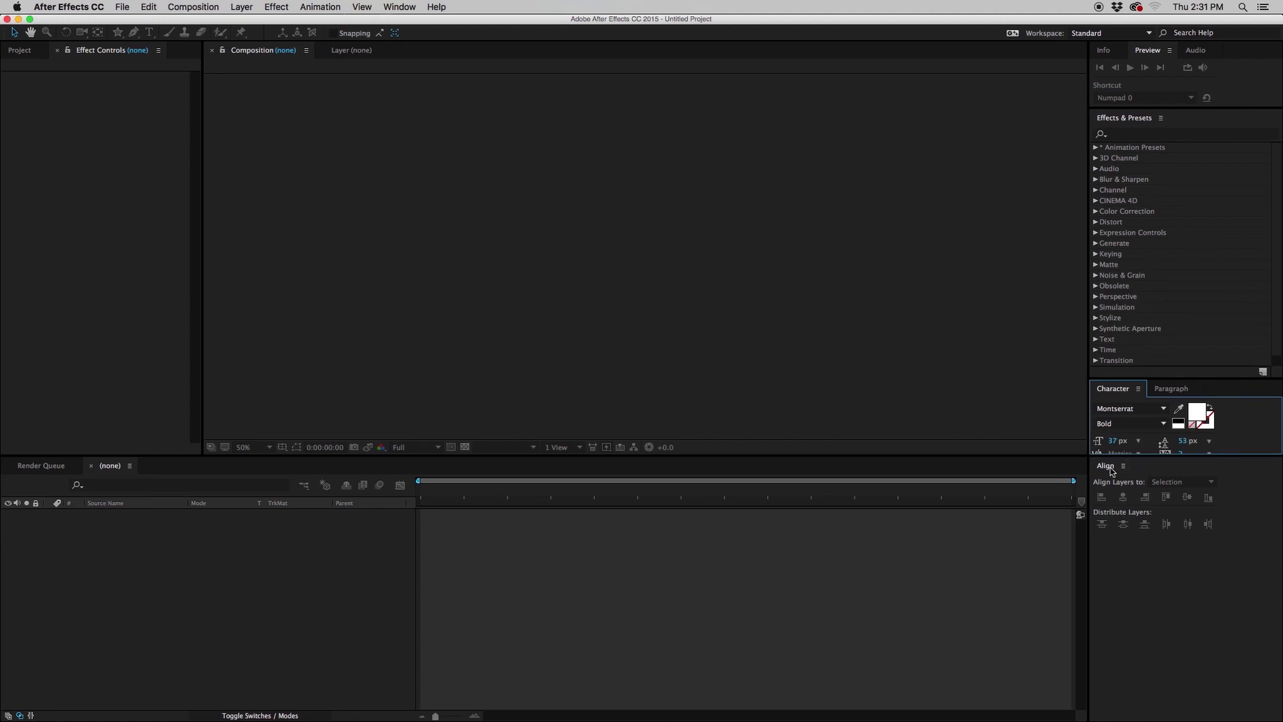
Save the current layout as a new workspace named 'Our New Workspace'.
click(1148, 33)
click(1117, 160)
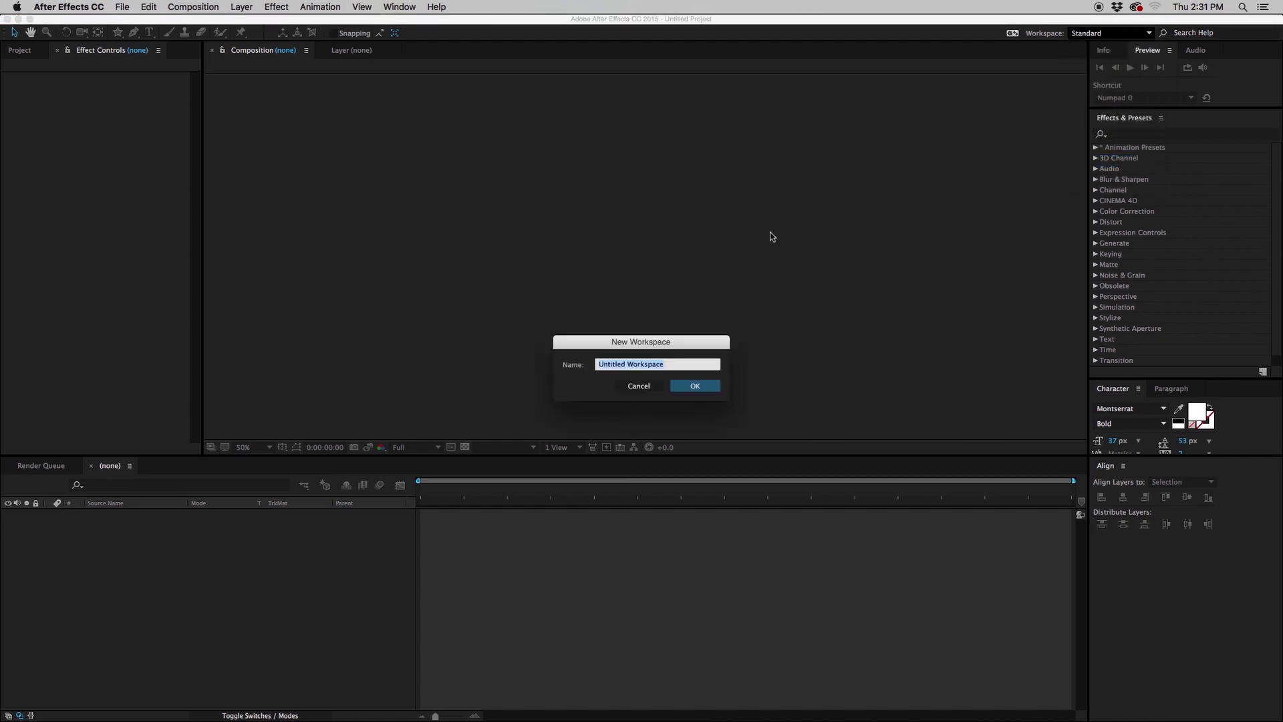
text(Our New Worksp)
click(695, 386)
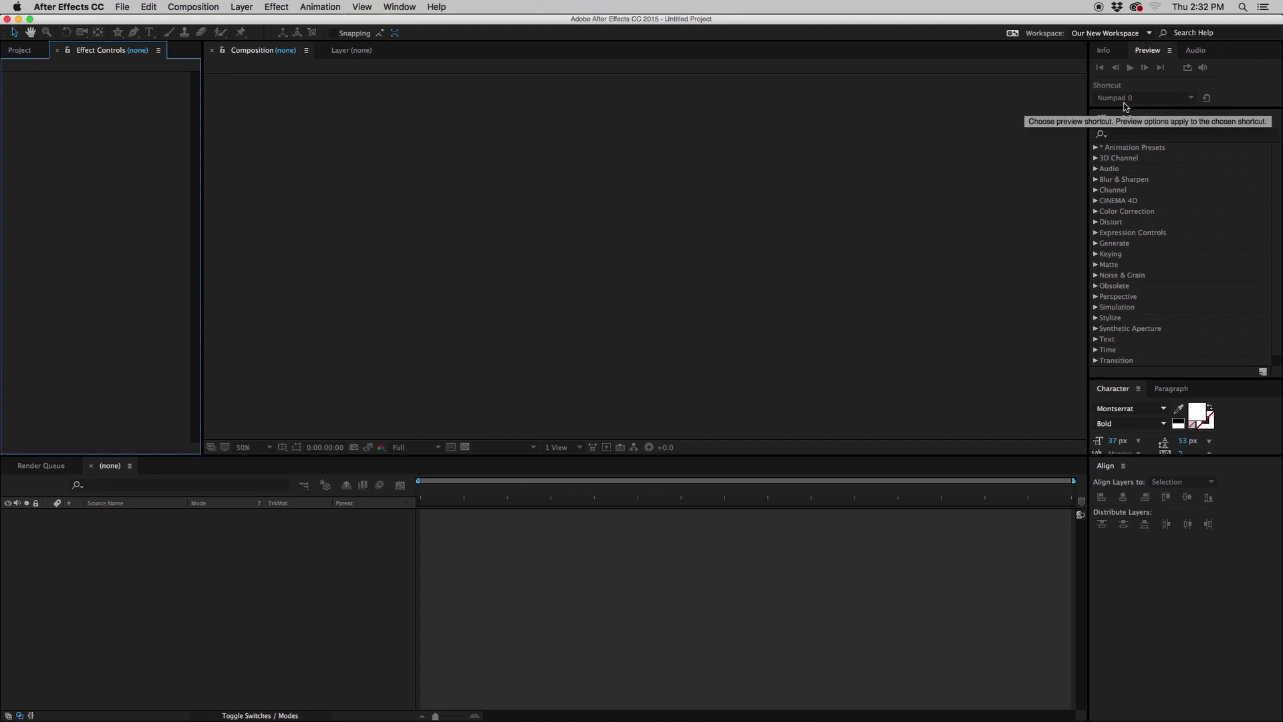
Switch to the Effects workspace, then back to Our New Workspace.
click(1142, 36)
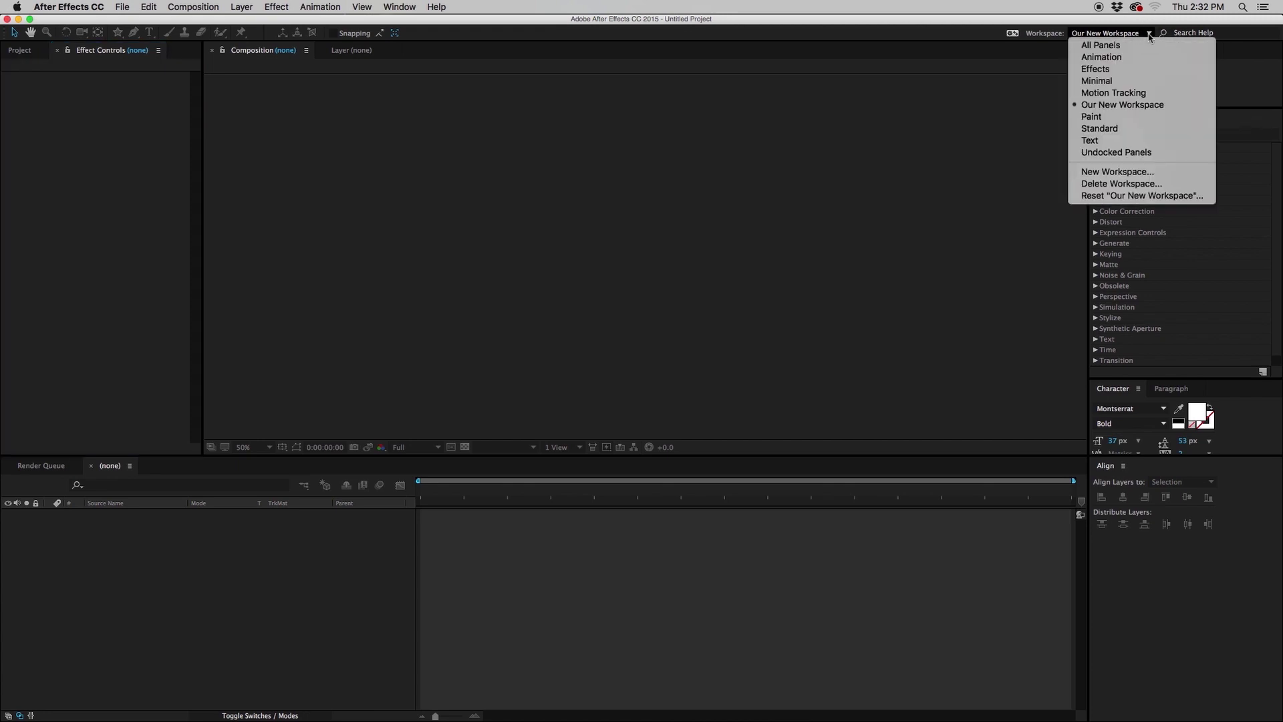
click(1108, 70)
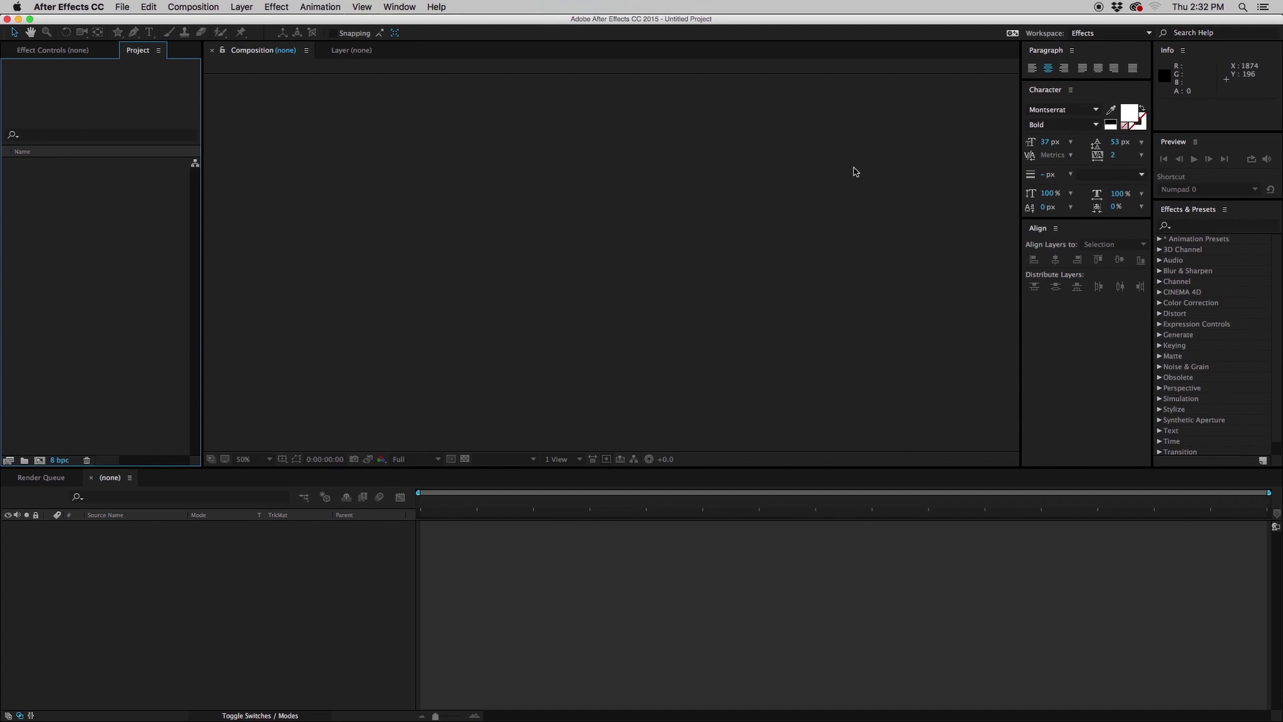
click(1145, 35)
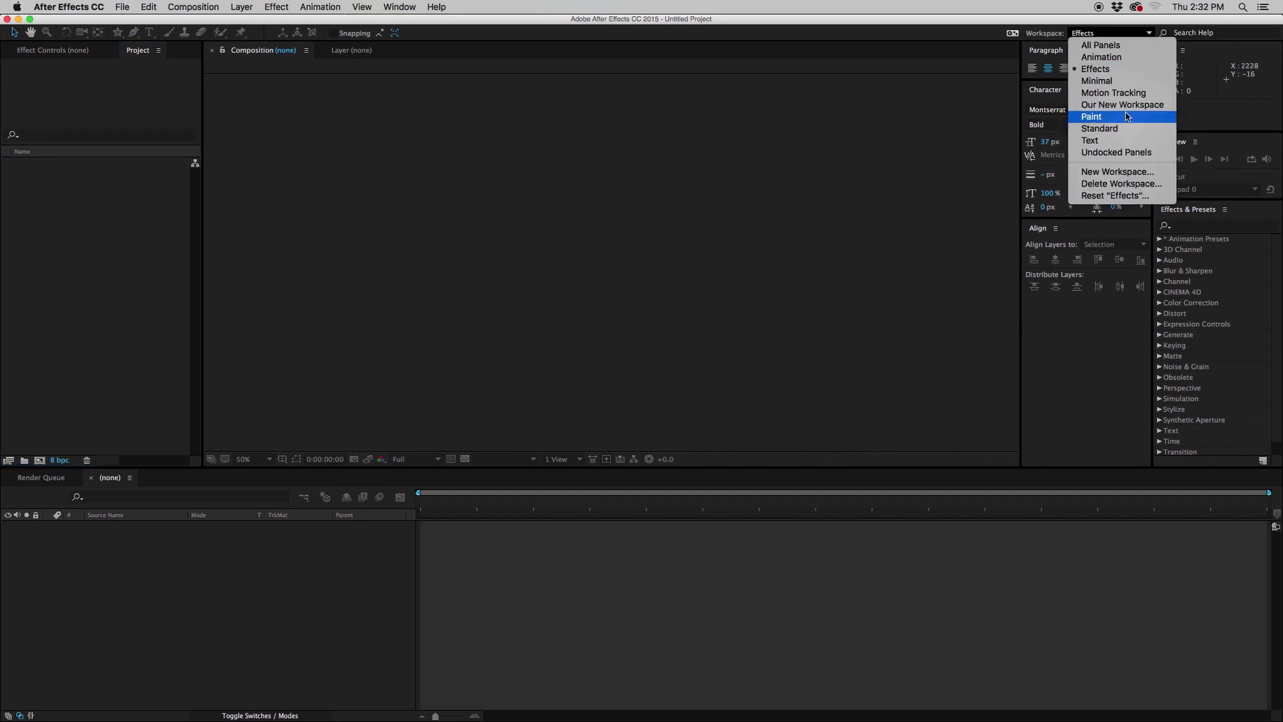
click(1125, 105)
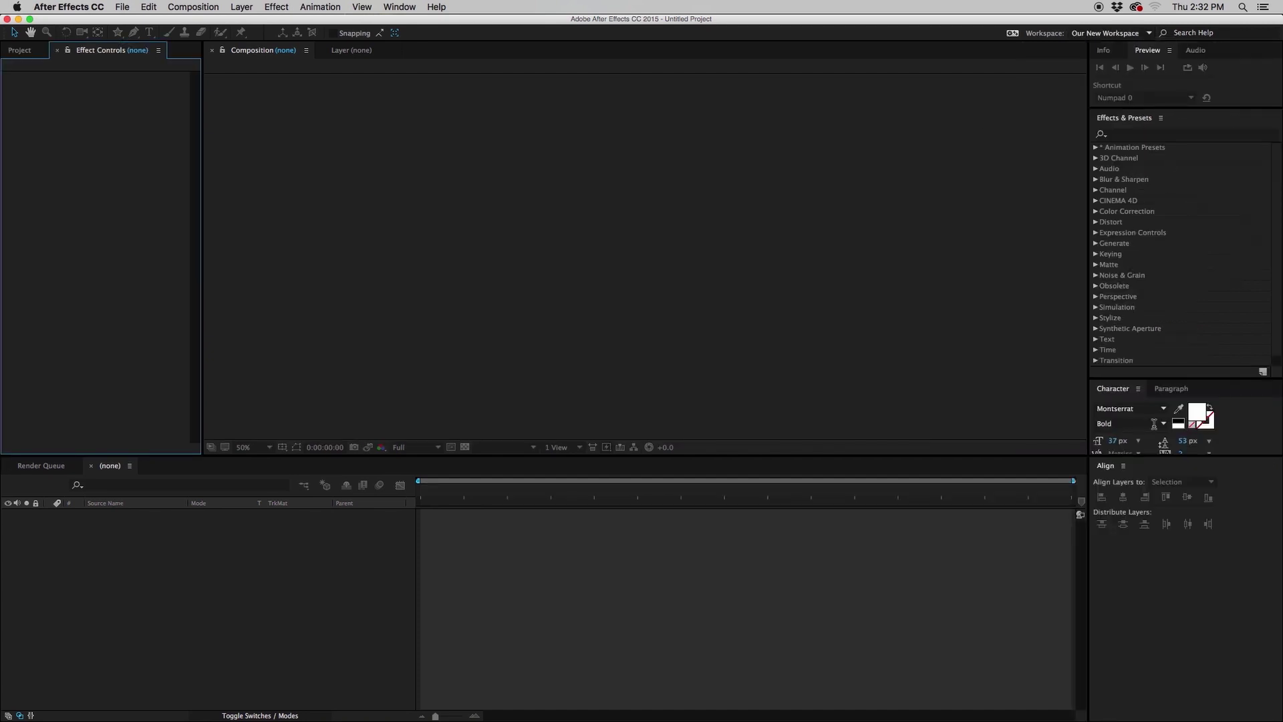
Close the Effects & Presets, Audio and Align panels.
click(1161, 119)
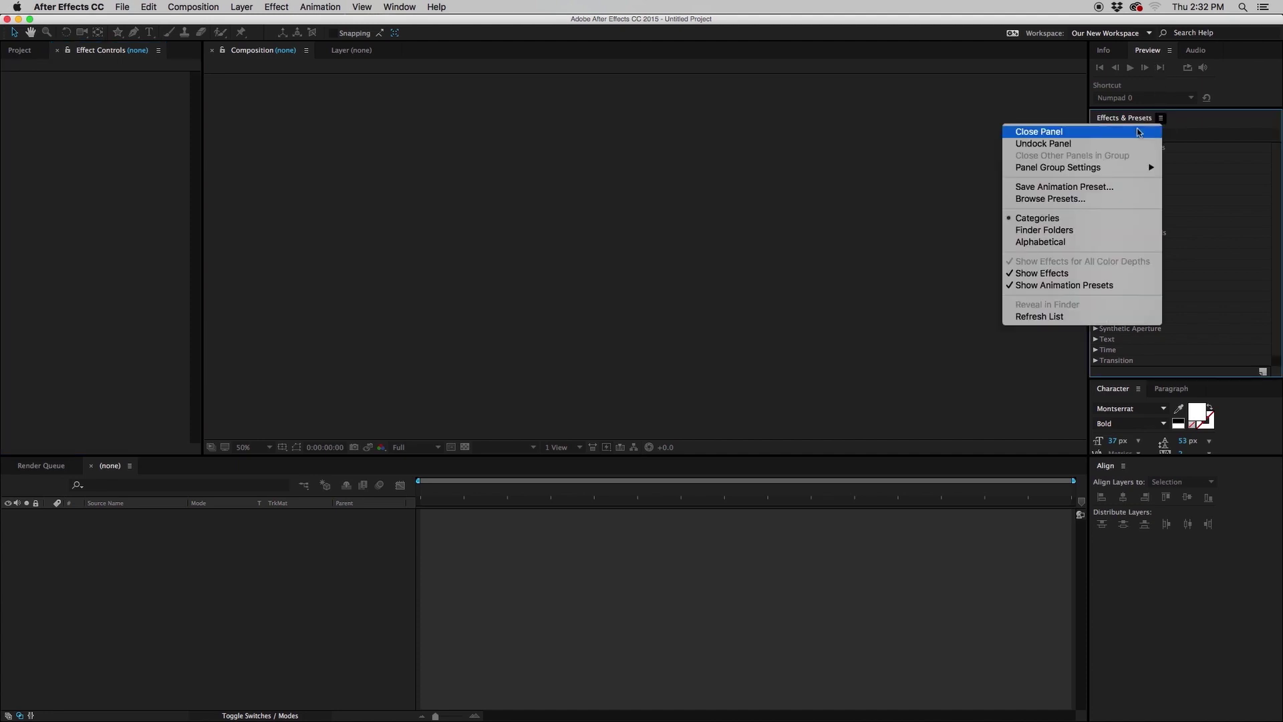
click(1039, 132)
click(1205, 51)
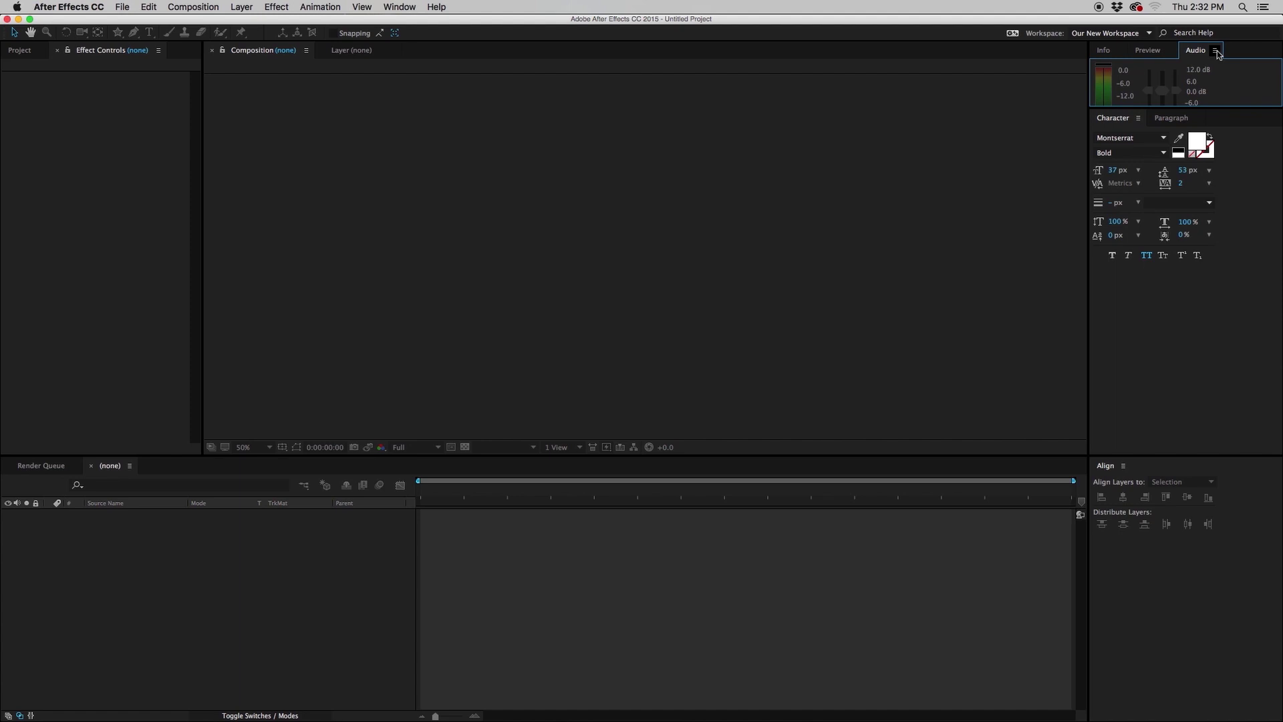
click(1214, 50)
click(1180, 64)
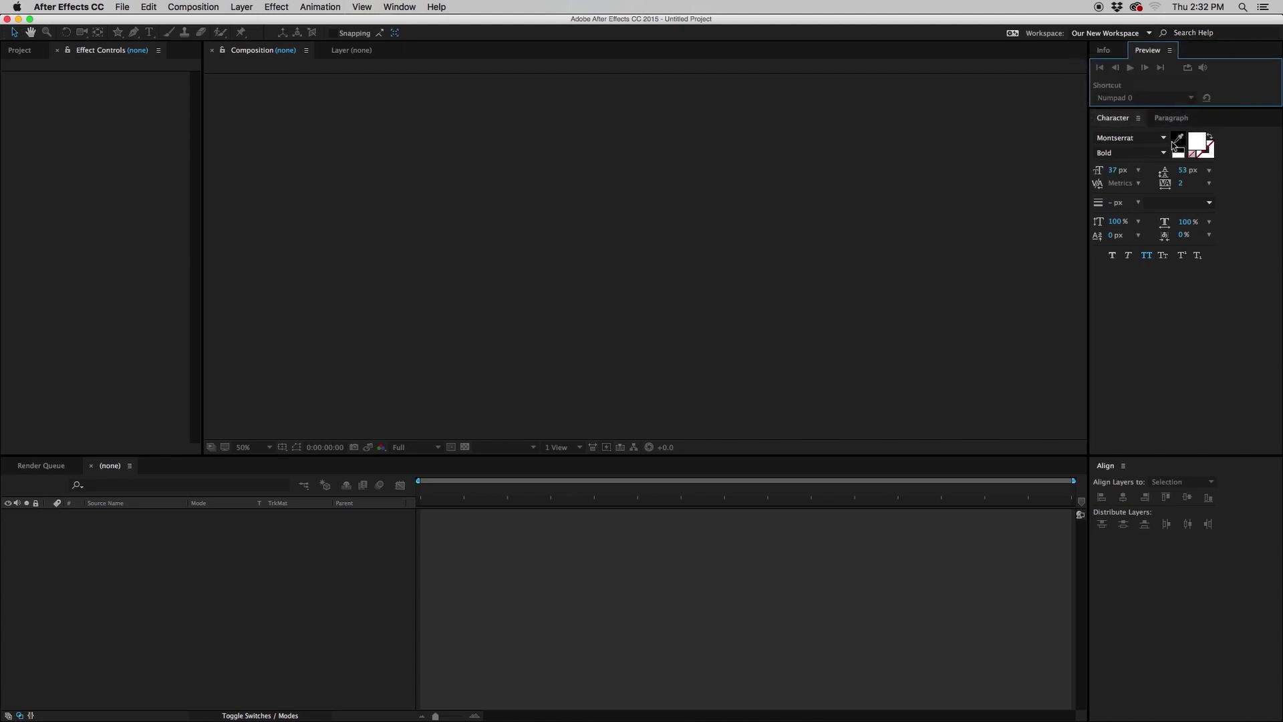
click(1122, 465)
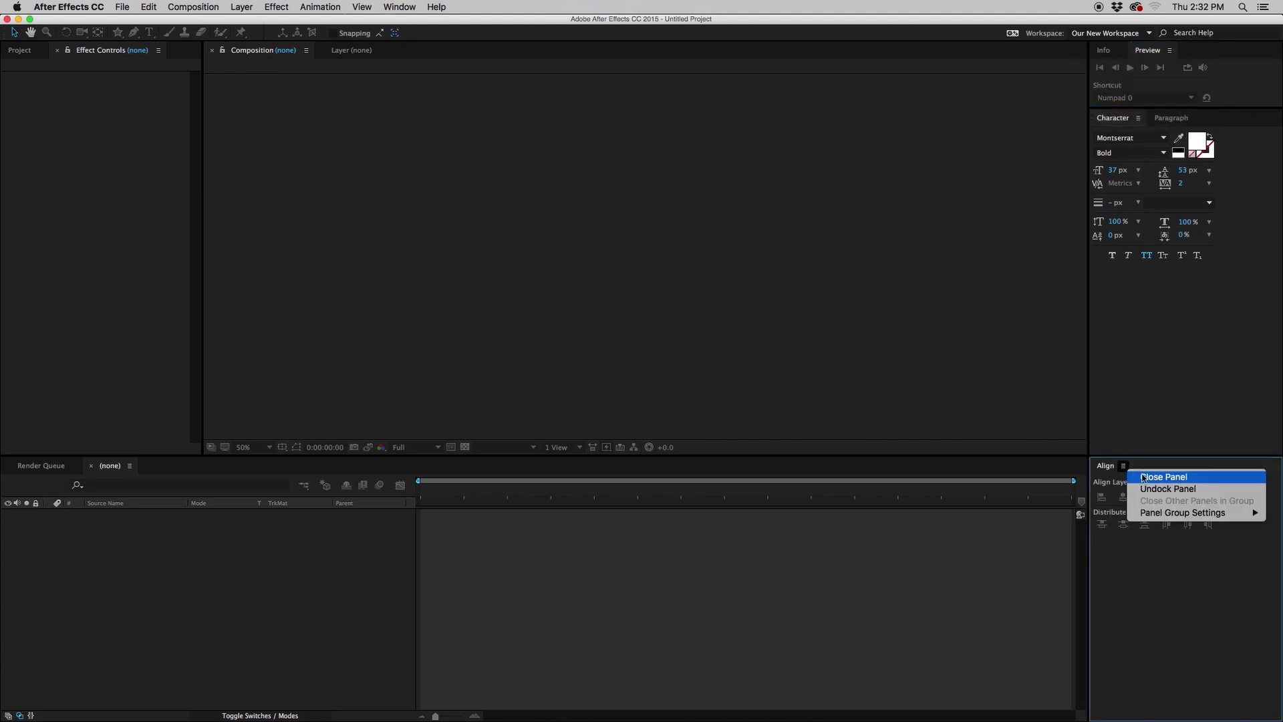
click(1144, 475)
click(1142, 35)
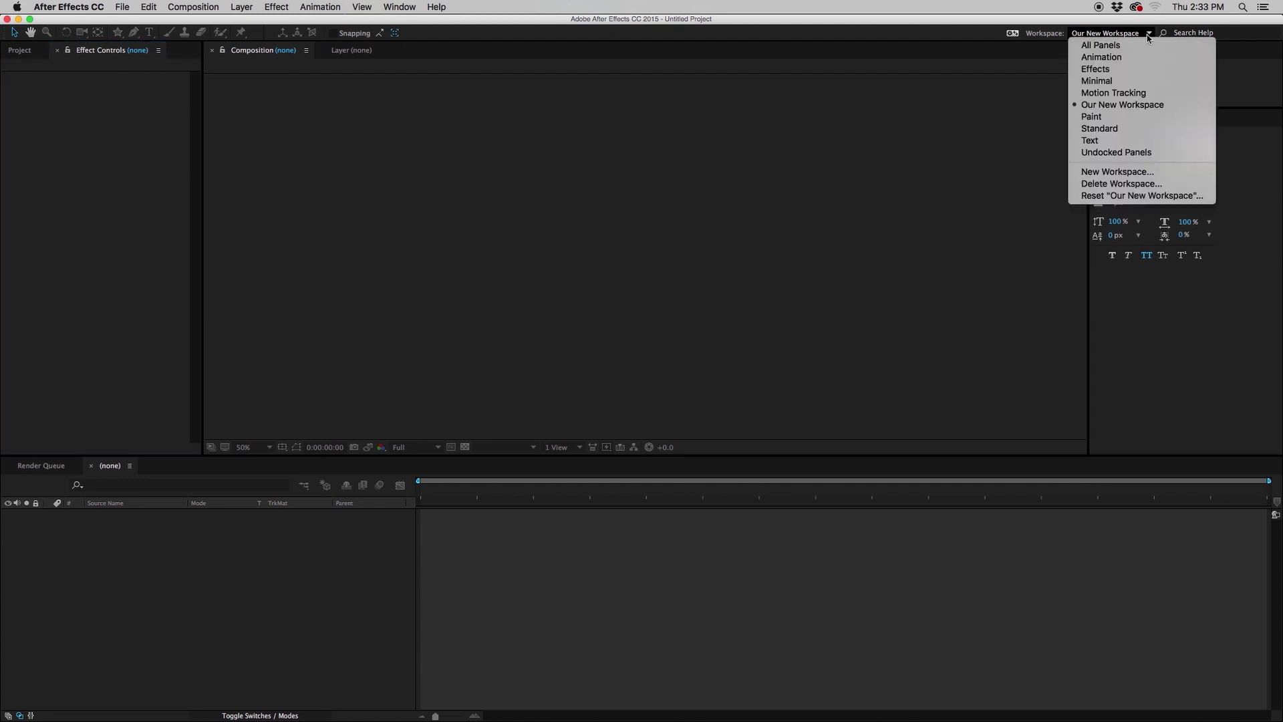
Reset 'Our New Workspace' and confirm with Yes to restore its closed panels.
click(1112, 197)
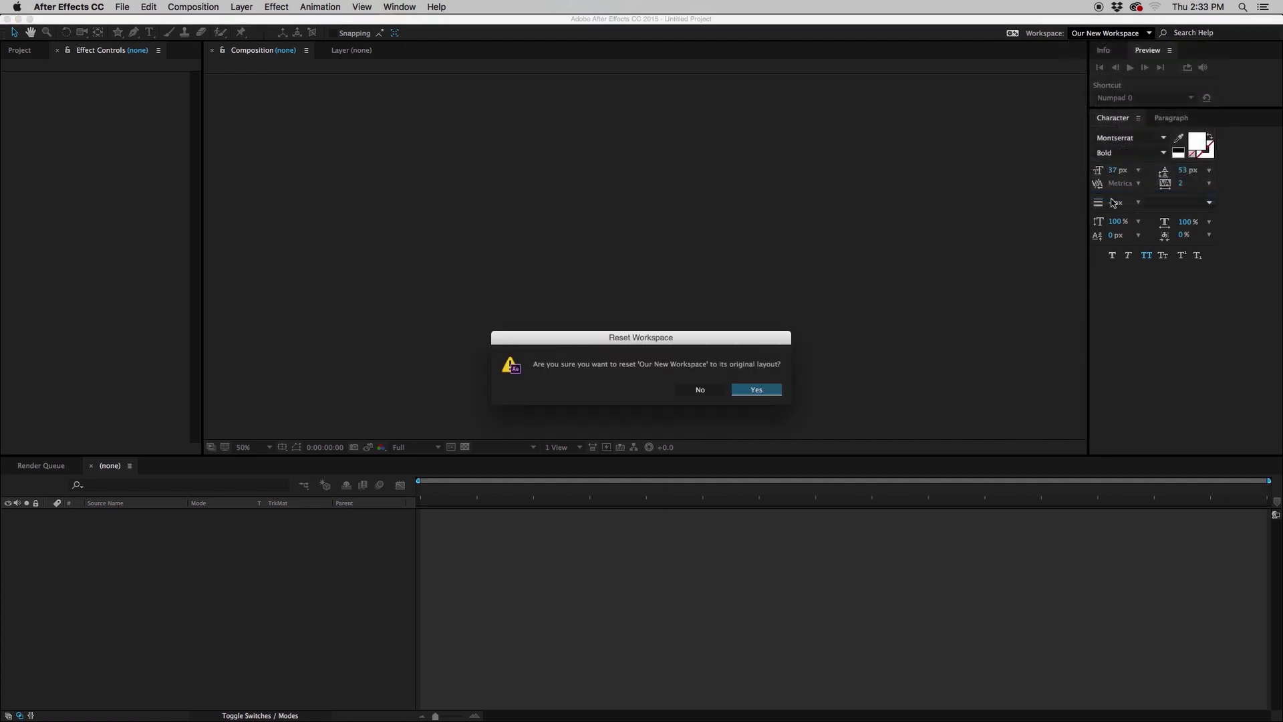
click(756, 389)
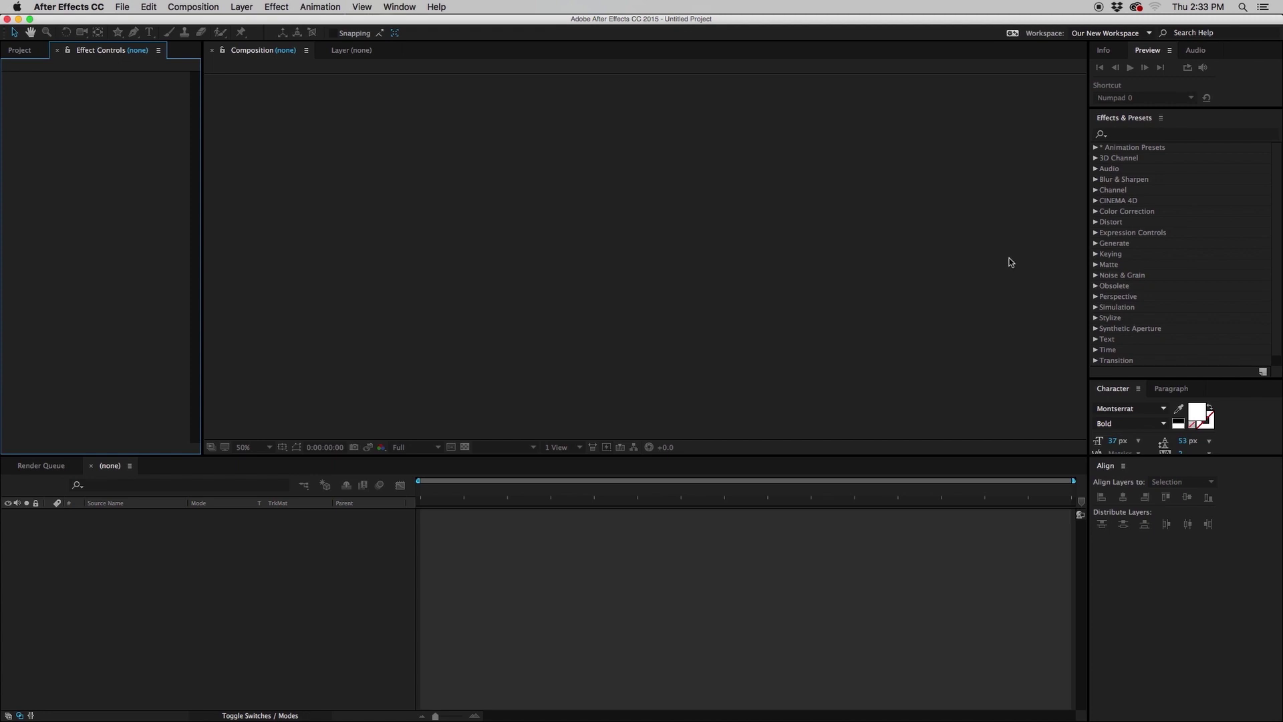
Switch to Motion Tracking, then delete 'Our New Workspace' from the workspace list.
click(1149, 34)
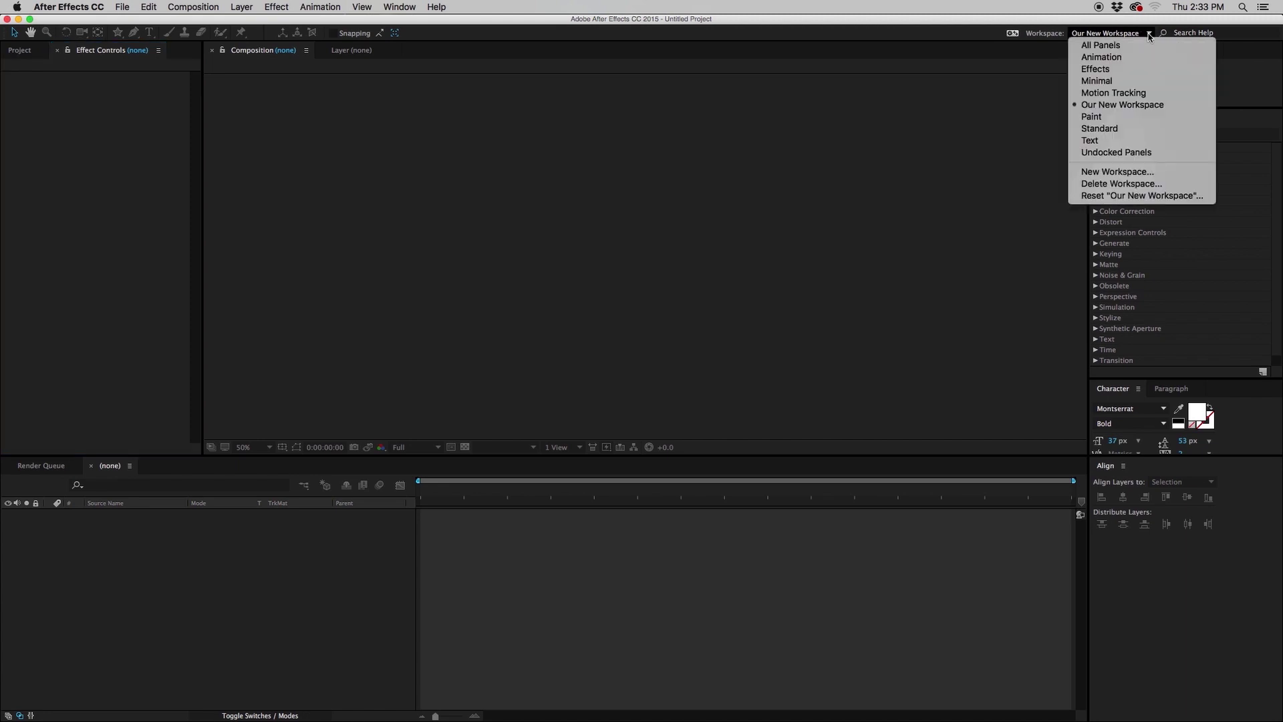
click(1122, 96)
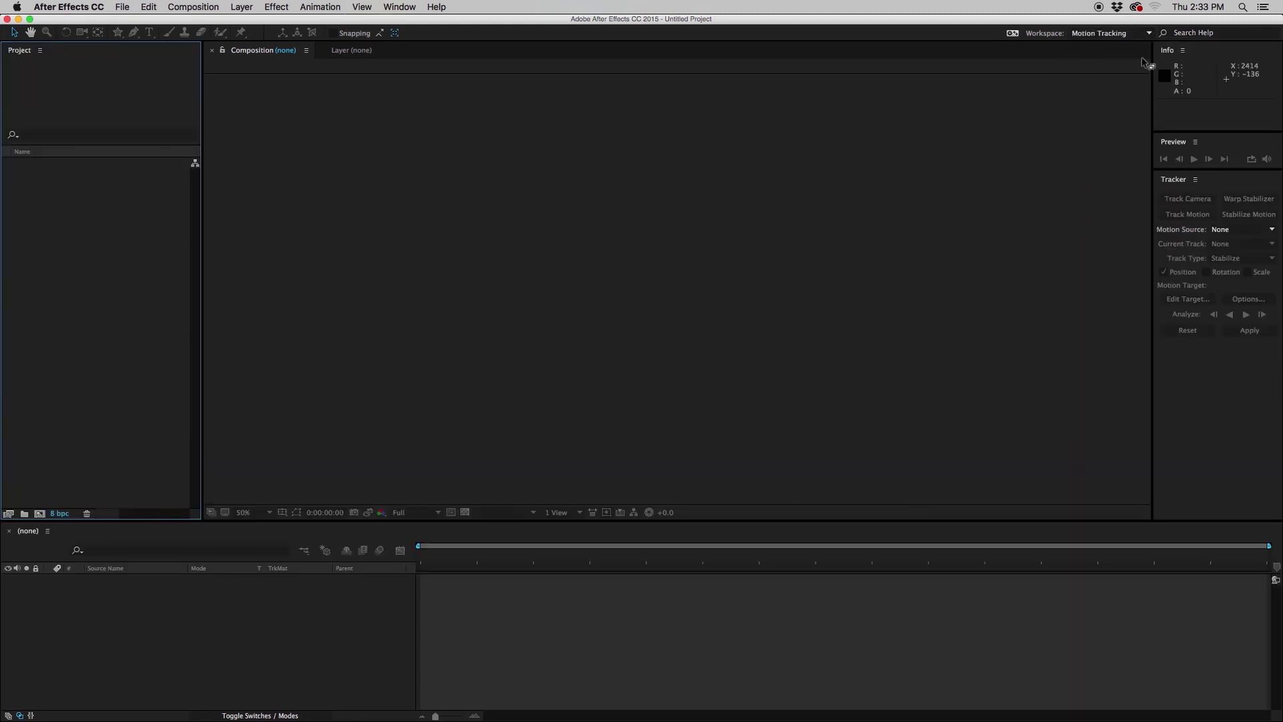
click(1148, 35)
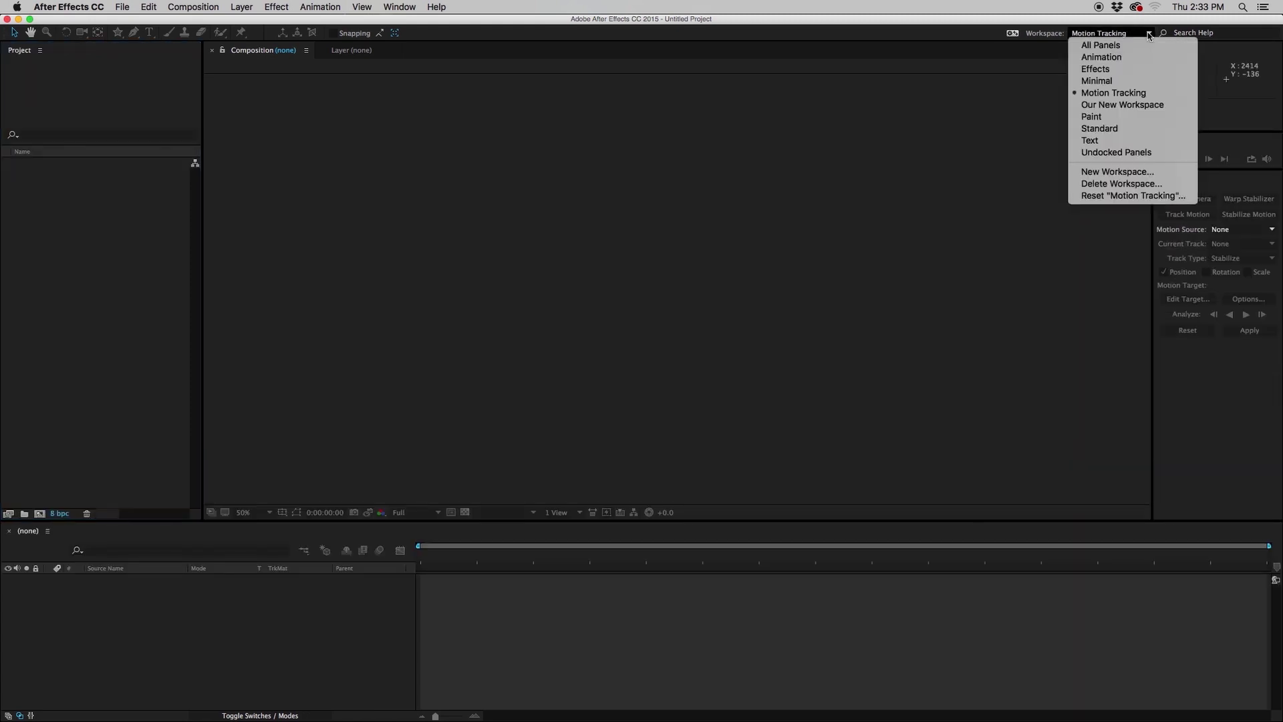
click(1113, 182)
click(692, 370)
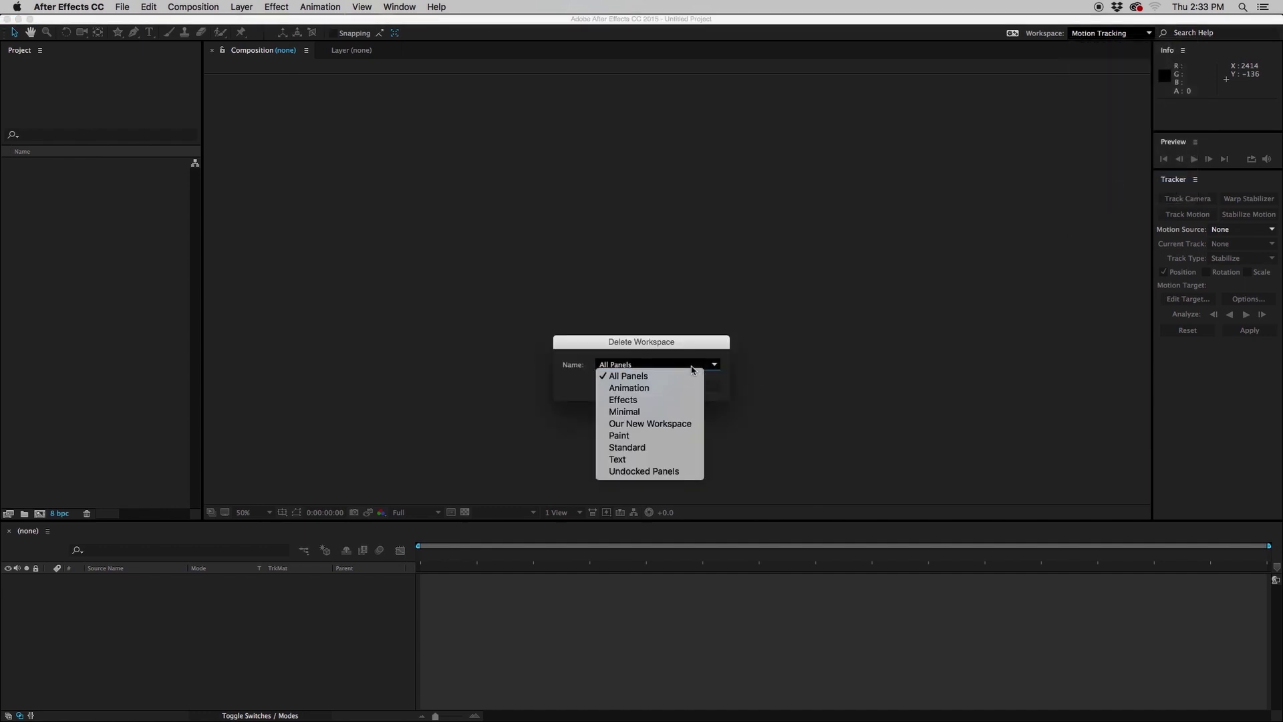
click(667, 425)
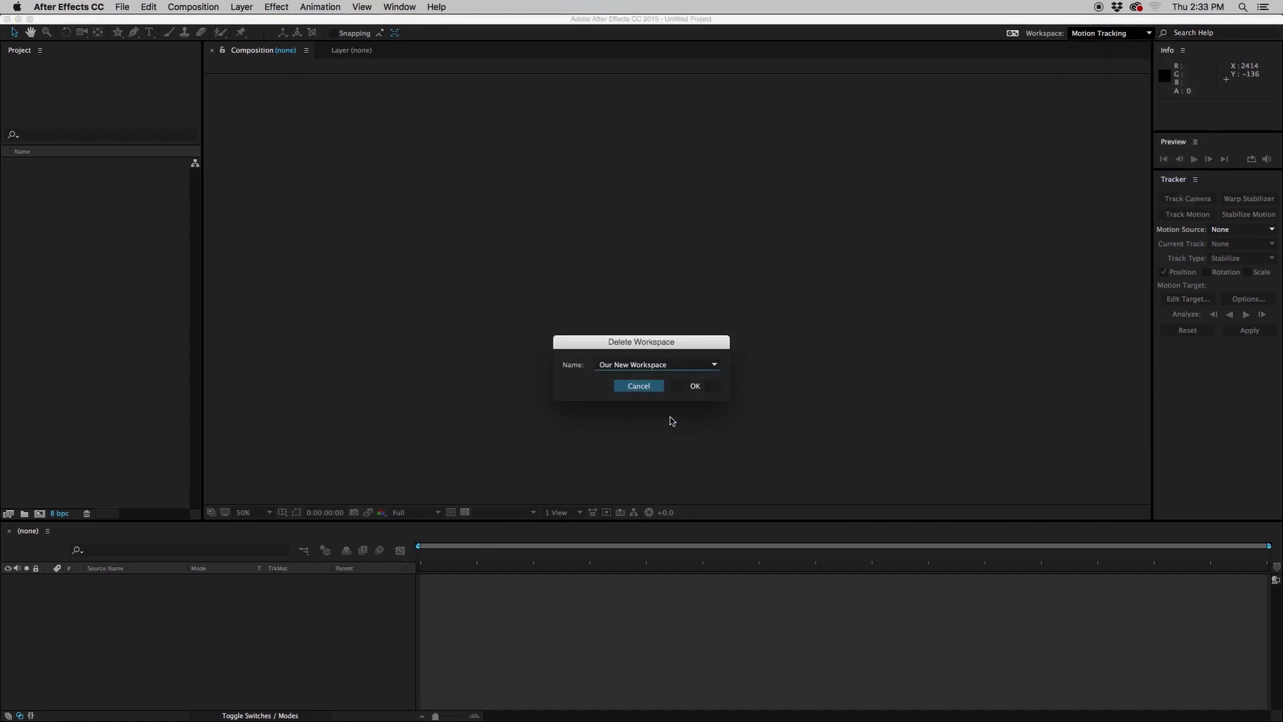
click(695, 387)
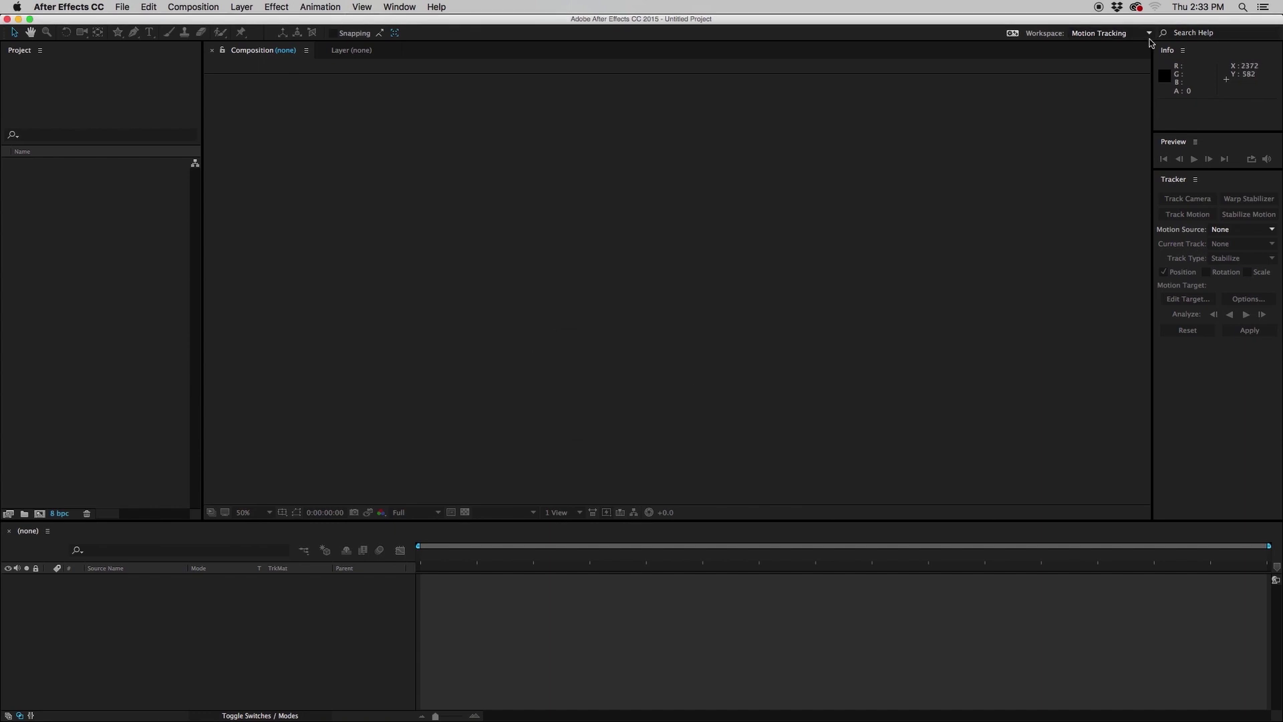
click(1146, 40)
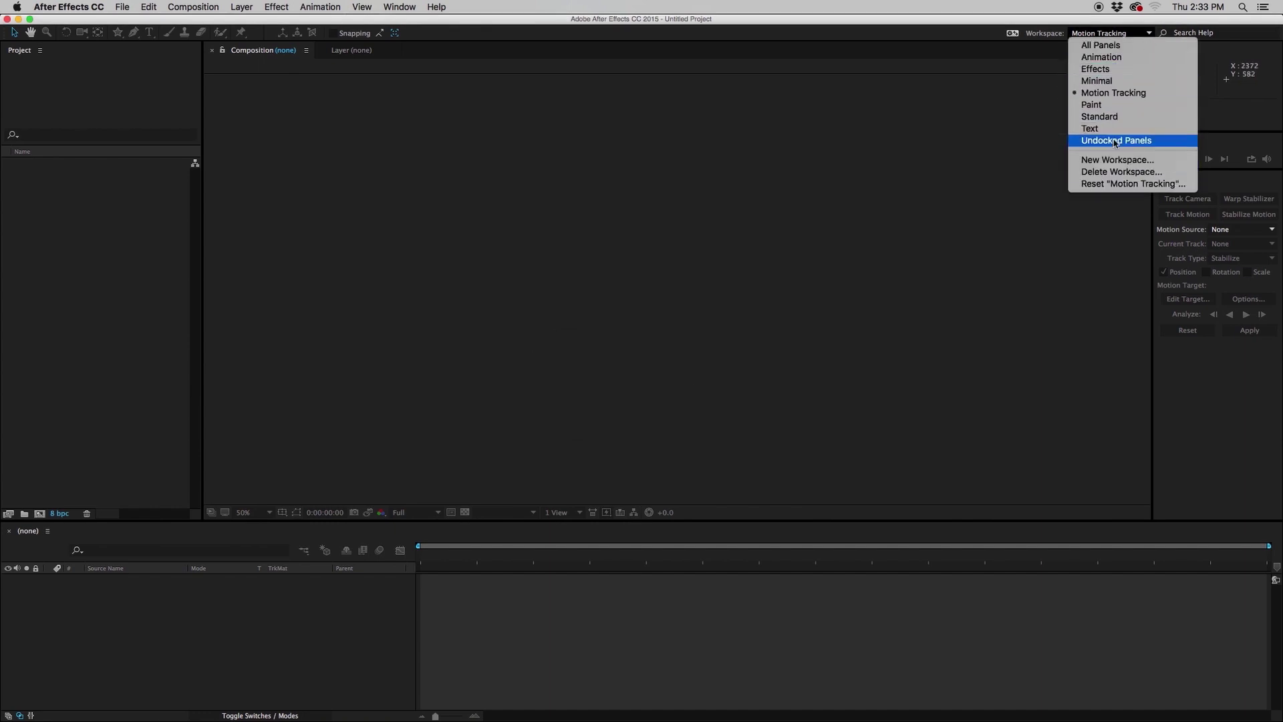
Switch to the Effects workspace and drag the Info/Preview column's divider left to widen it.
click(1111, 69)
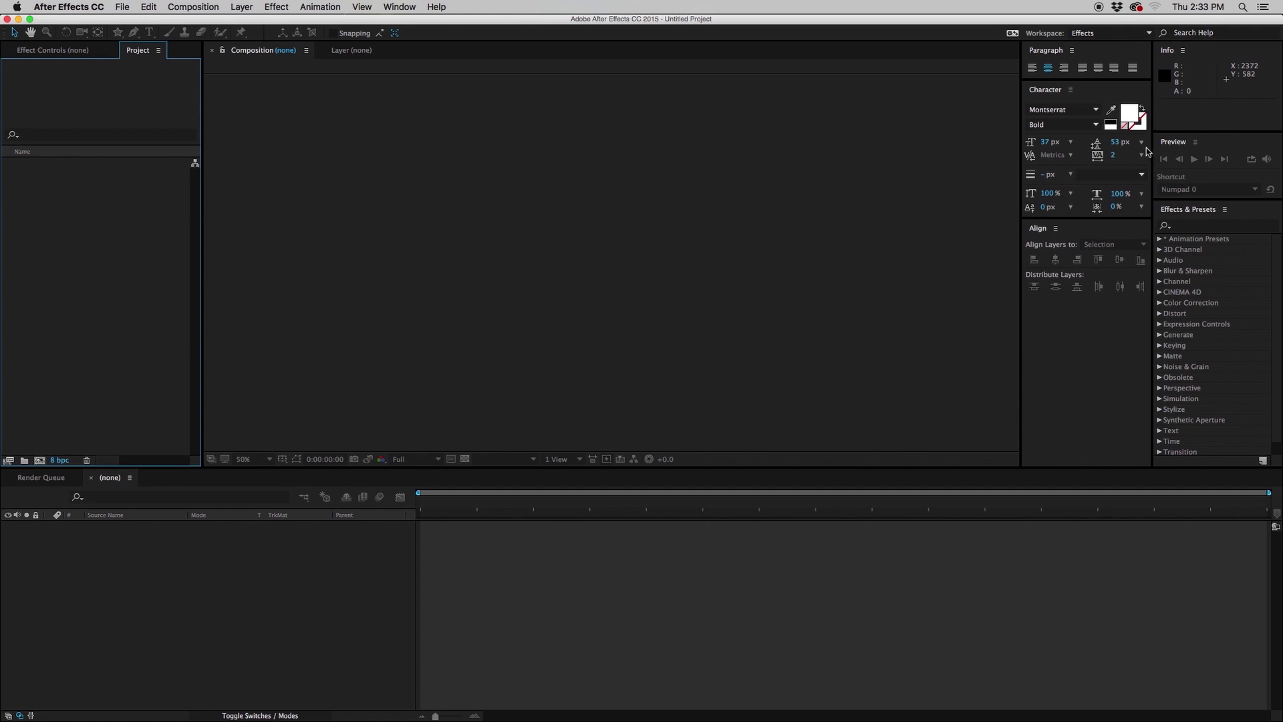
drag(1153, 142, 1135, 143)
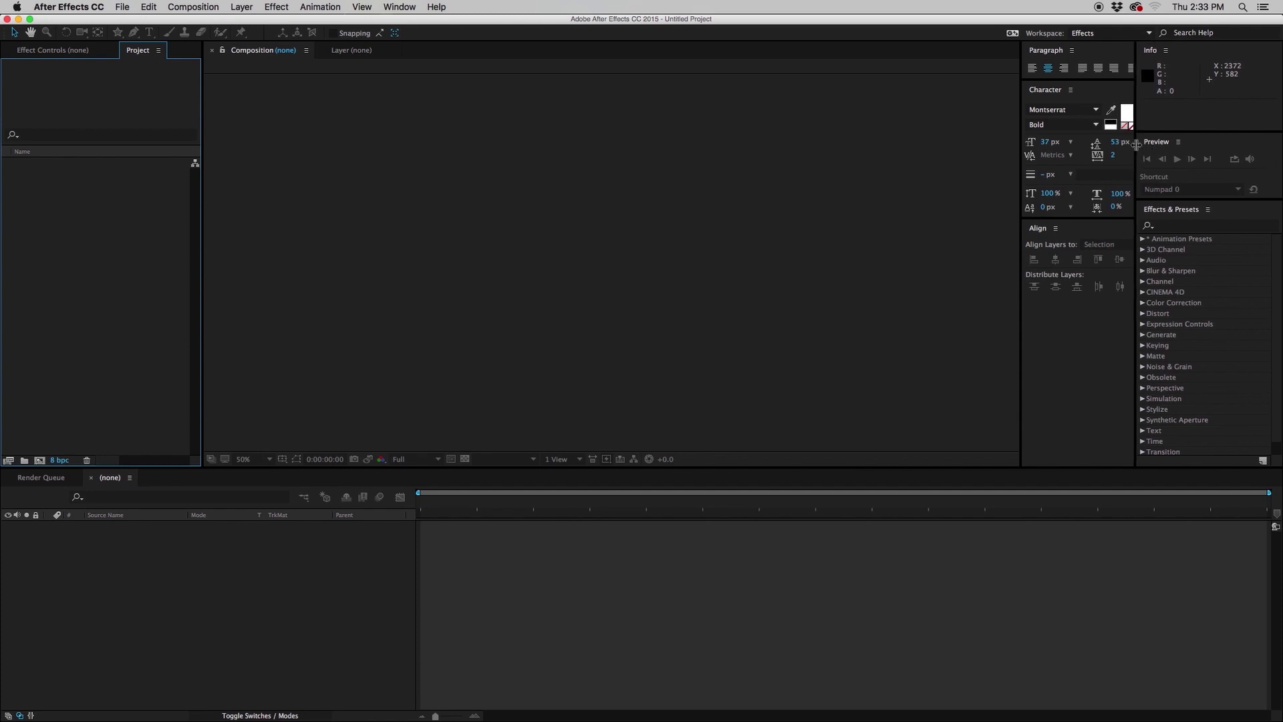